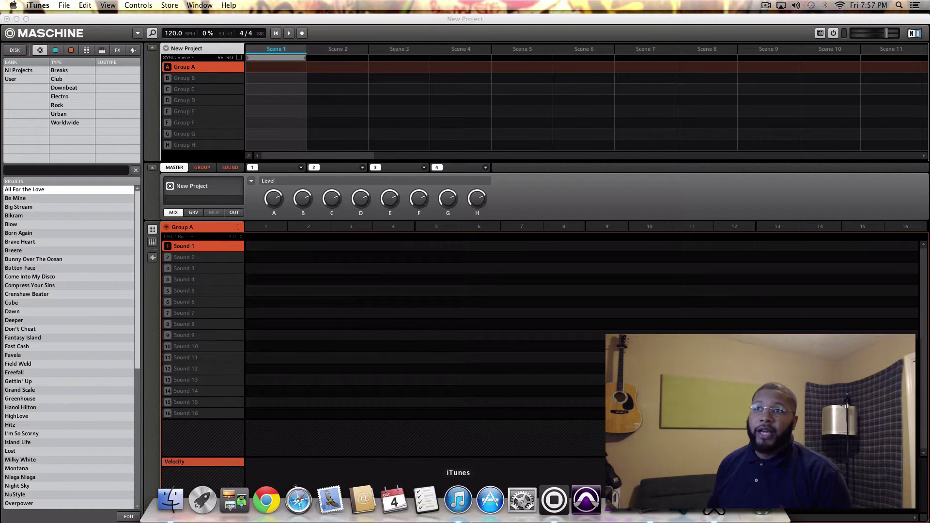
Bring the empty Maschine project forward, then switch to the iTunes Kicks playlist
{"action": "left_click", "coordinate": [555, 500]}
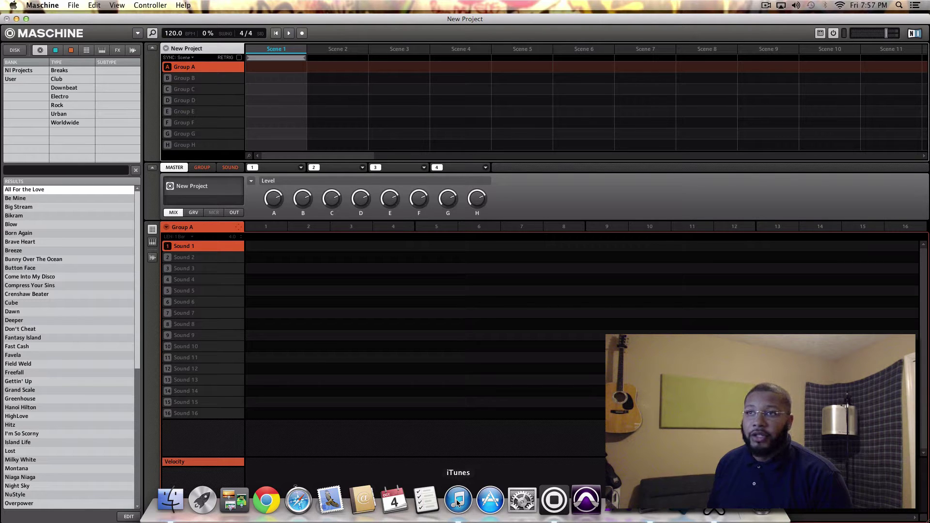
{"action": "left_click", "coordinate": [458, 500]}
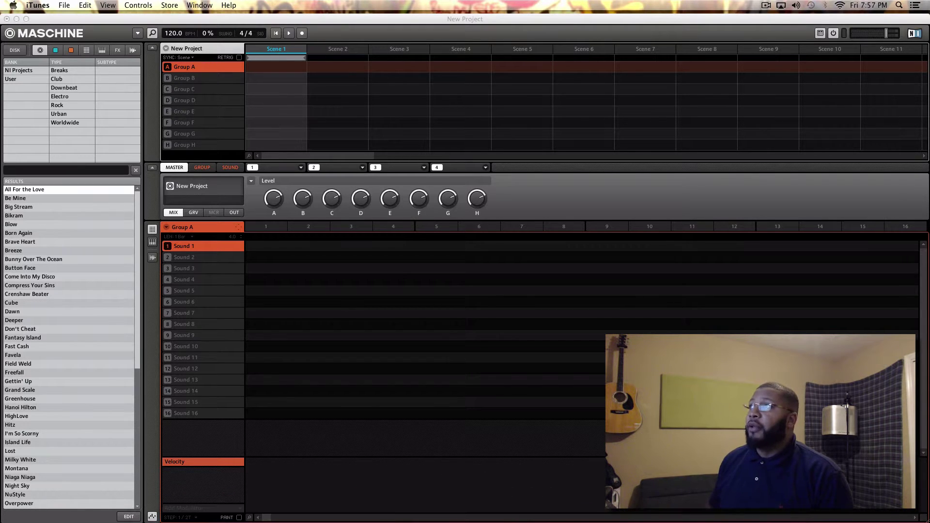
Shrink the iTunes Kicks window and park it upper right, clear of Group A's sounds
{"action": "mouse_move", "coordinate": [882, 30]}
{"action": "left_mouse_down"}
{"action": "mouse_move", "coordinate": [660, 17]}
{"action": "mouse_move", "coordinate": [382, 57]}
{"action": "mouse_move", "coordinate": [195, 57]}
{"action": "left_mouse_up"}
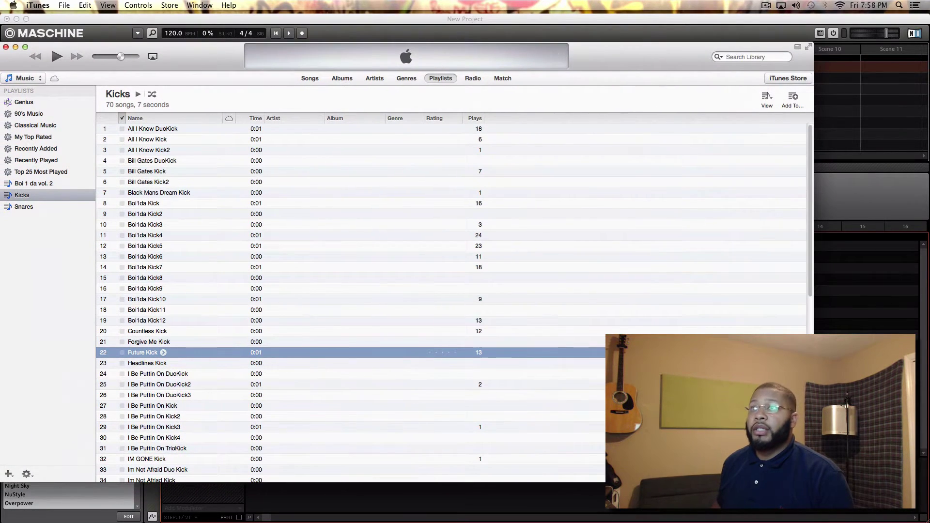
{"action": "mouse_move", "coordinate": [813, 482]}
{"action": "left_mouse_down"}
{"action": "mouse_move", "coordinate": [734, 395]}
{"action": "mouse_move", "coordinate": [406, 307]}
{"action": "left_mouse_up"}
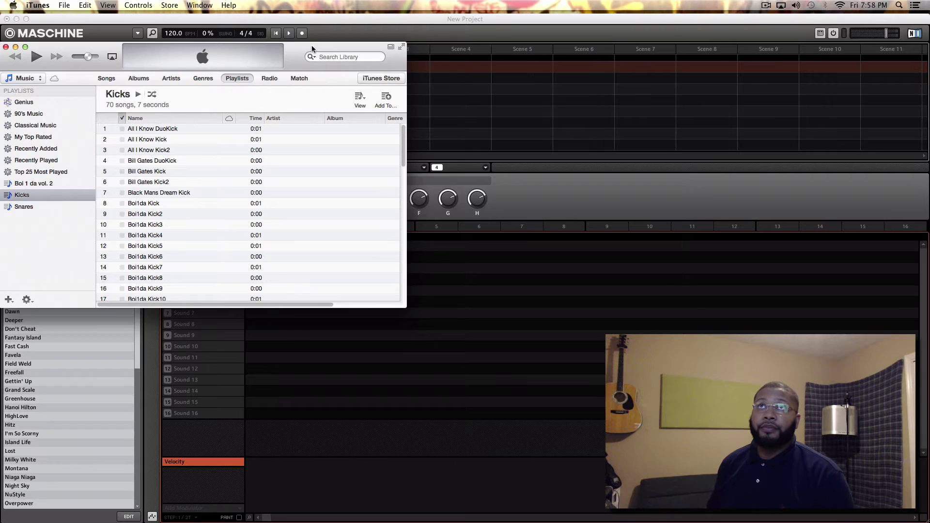
{"action": "mouse_move", "coordinate": [312, 46]}
{"action": "left_mouse_down"}
{"action": "mouse_move", "coordinate": [584, 151]}
{"action": "mouse_move", "coordinate": [831, 30]}
{"action": "mouse_move", "coordinate": [830, 41]}
{"action": "mouse_move", "coordinate": [815, 37]}
{"action": "mouse_move", "coordinate": [825, 38]}
{"action": "left_mouse_up"}
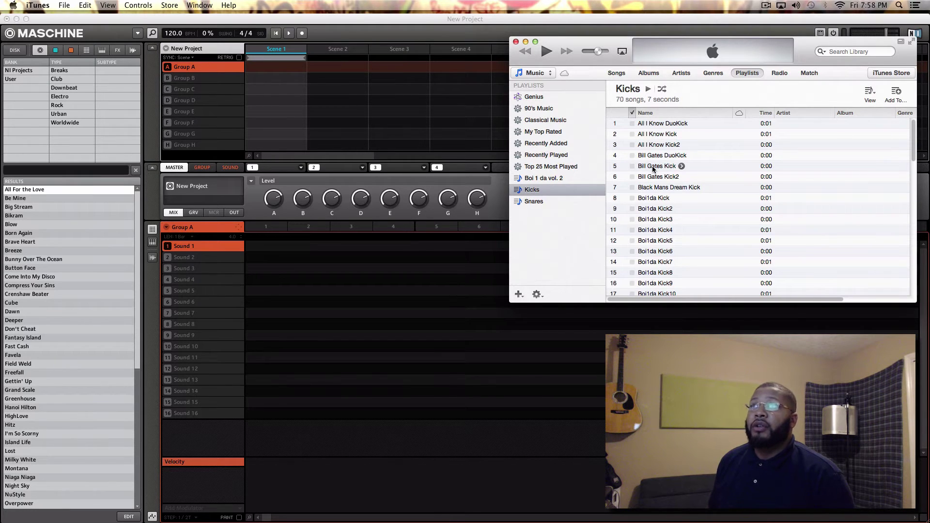
Preview 'Bill Gates Kick' in iTunes and drop it onto Sound 6 of Group A
{"action": "double_click", "coordinate": [653, 169]}
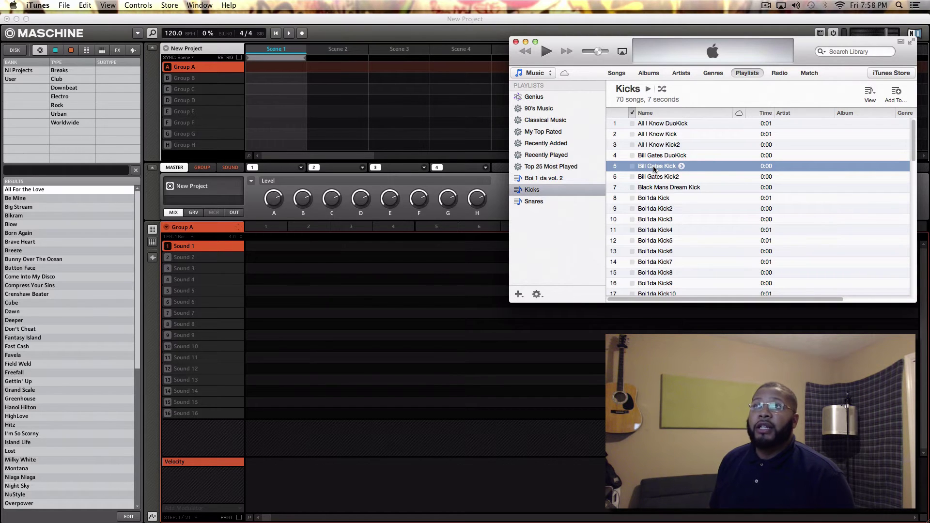
{"action": "mouse_move", "coordinate": [654, 169]}
{"action": "left_mouse_down"}
{"action": "mouse_move", "coordinate": [385, 249]}
{"action": "mouse_move", "coordinate": [366, 297]}
{"action": "left_mouse_up"}
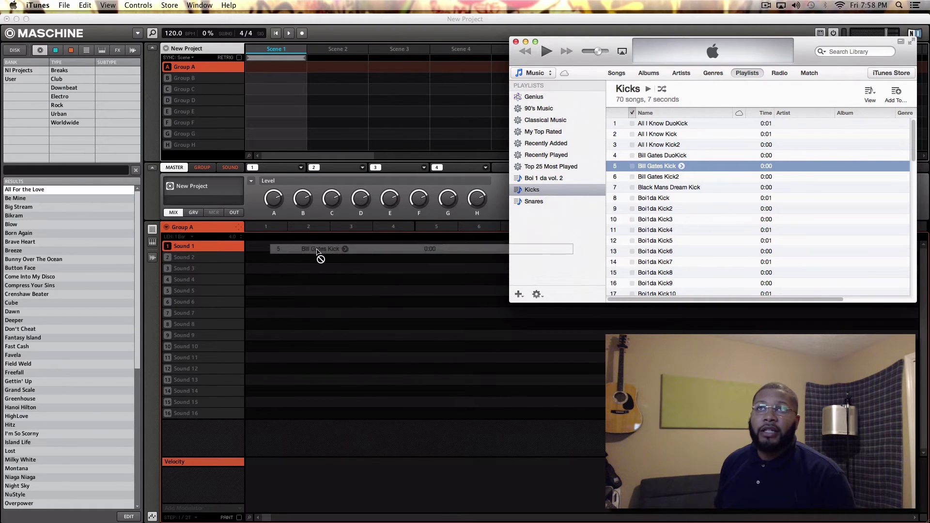
{"action": "left_click_drag", "start_coordinate": [360, 287], "coordinate": [299, 260]}
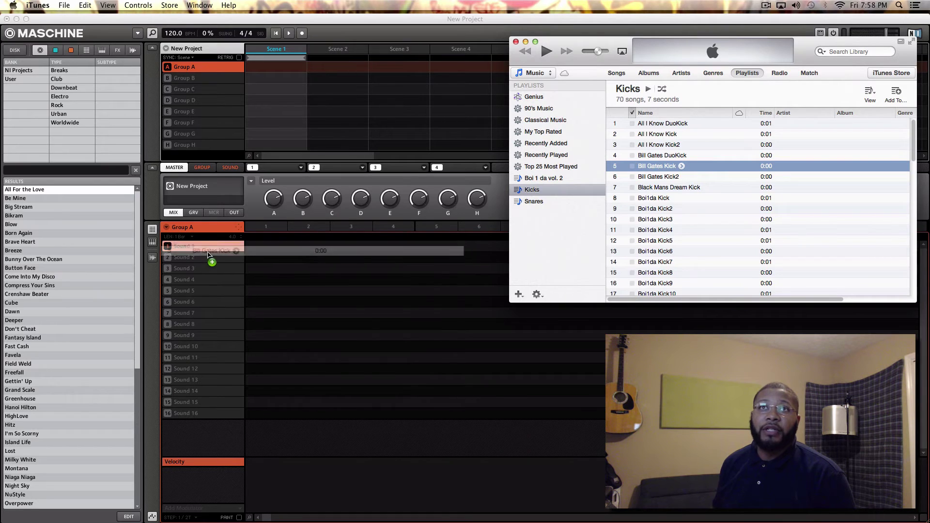
{"action": "mouse_move", "coordinate": [300, 259]}
{"action": "left_mouse_down"}
{"action": "mouse_move", "coordinate": [202, 299]}
{"action": "mouse_move", "coordinate": [195, 276]}
{"action": "mouse_move", "coordinate": [197, 302]}
{"action": "left_mouse_up"}
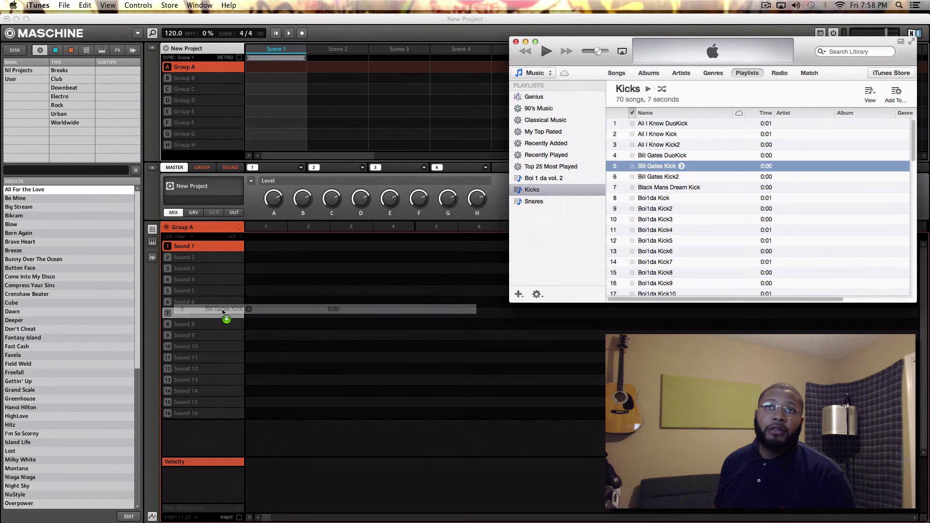
{"action": "left_click_drag", "start_coordinate": [197, 301], "coordinate": [199, 304]}
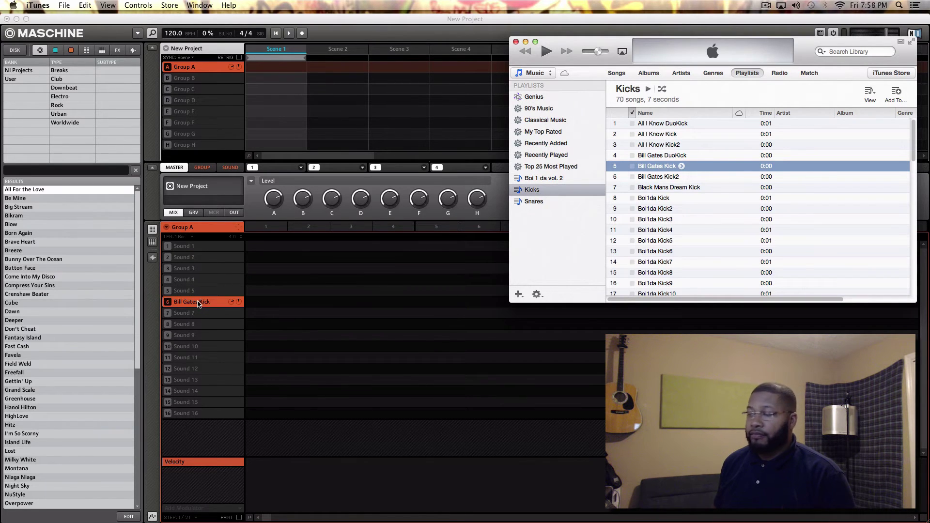